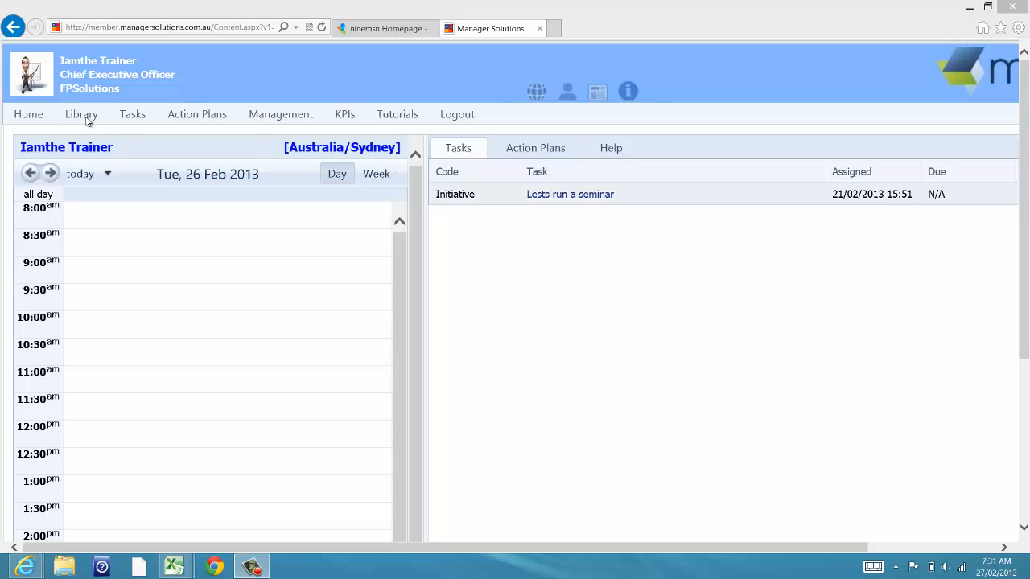
# Step: Open the Library menu to show the Personal, Company and Company Version libraries
pyautogui.click(84, 118)
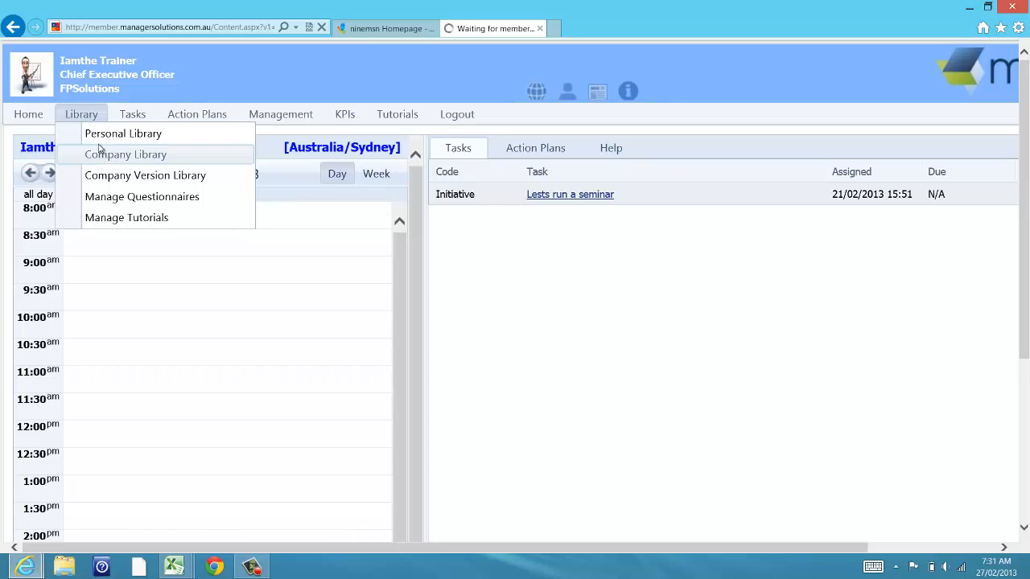
pyautogui.click(99, 113)
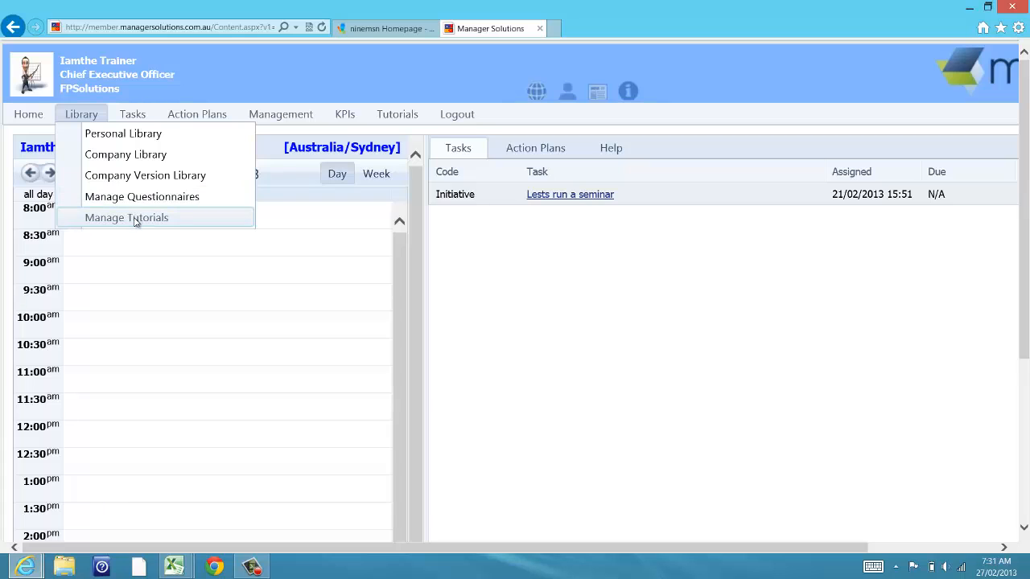
# Step: Go to the Company Library and filter it to business [PDP] Practice Development
pyautogui.click(126, 156)
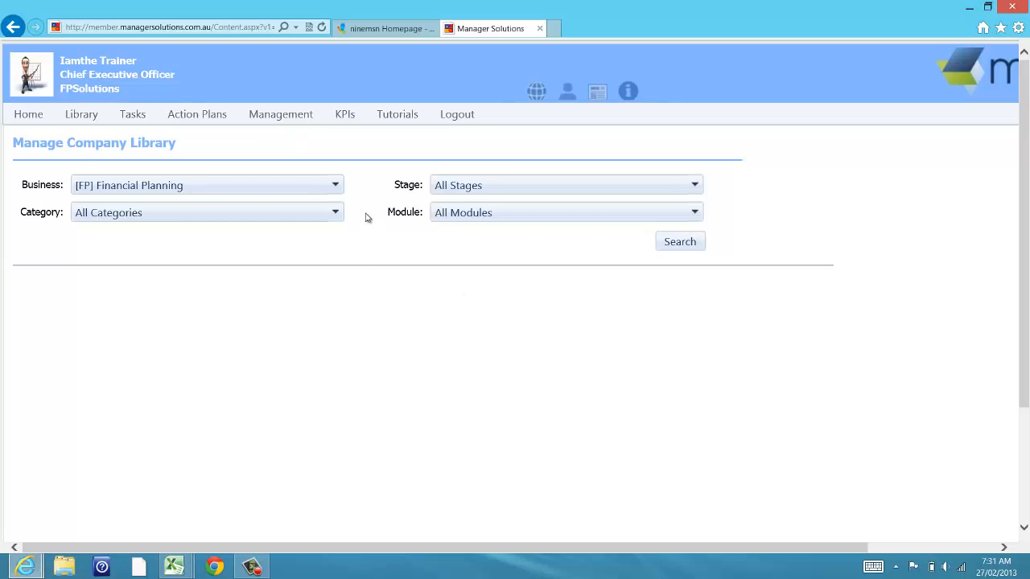
pyautogui.click(335, 186)
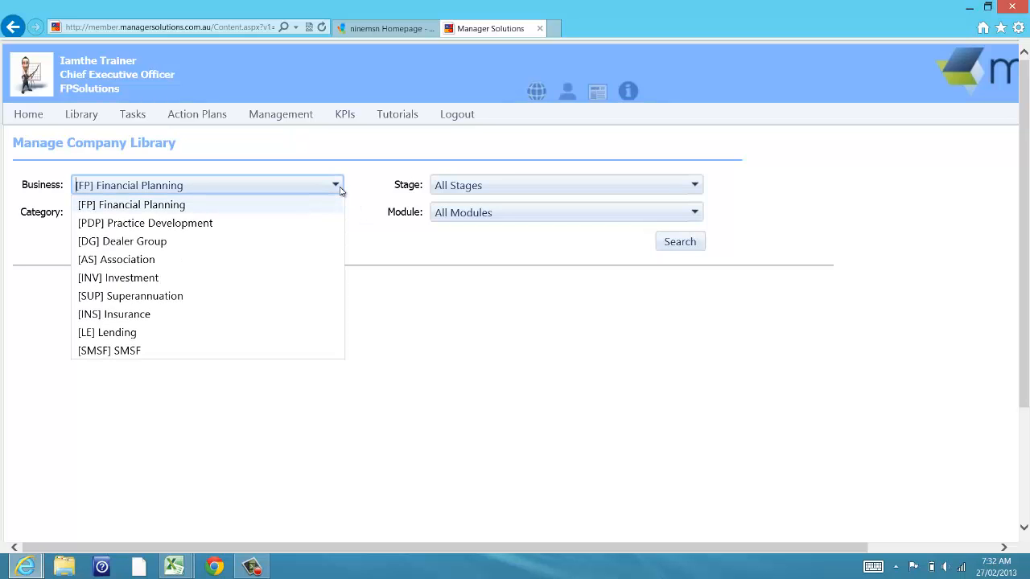
pyautogui.press('Down')
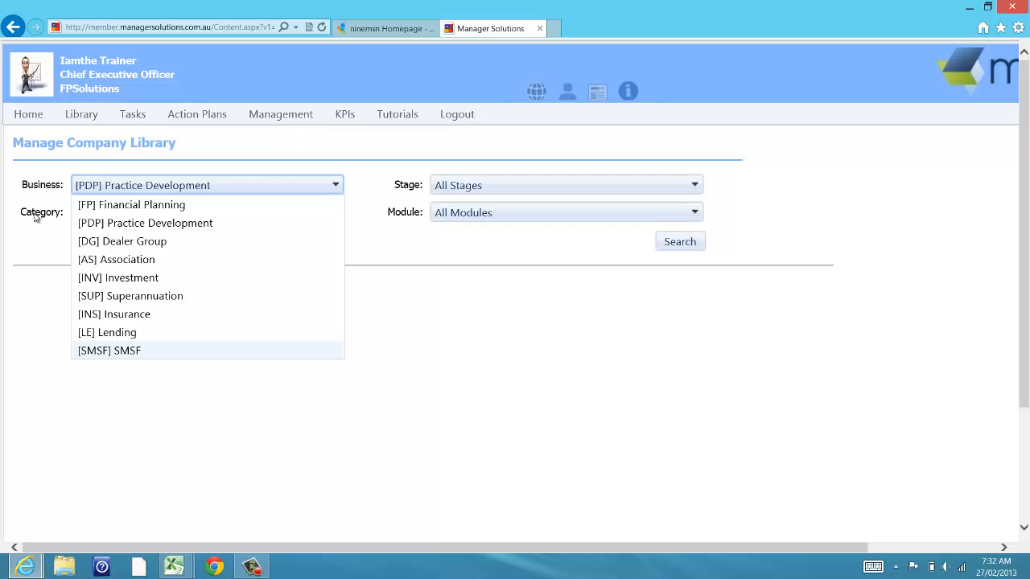
pyautogui.click(36, 239)
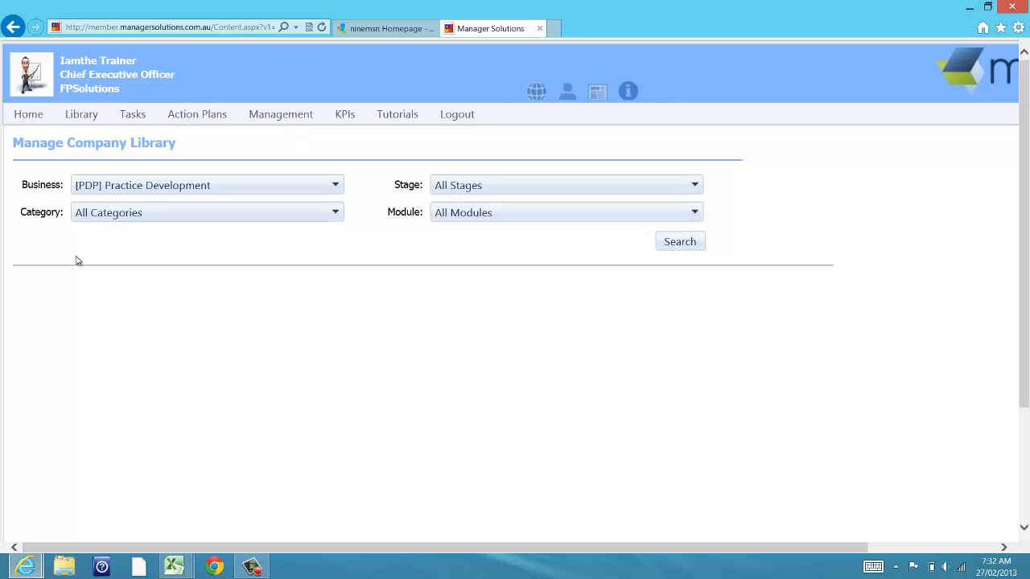
# Step: Browse the Category list without changing it, then reopen the Business list
pyautogui.click(336, 212)
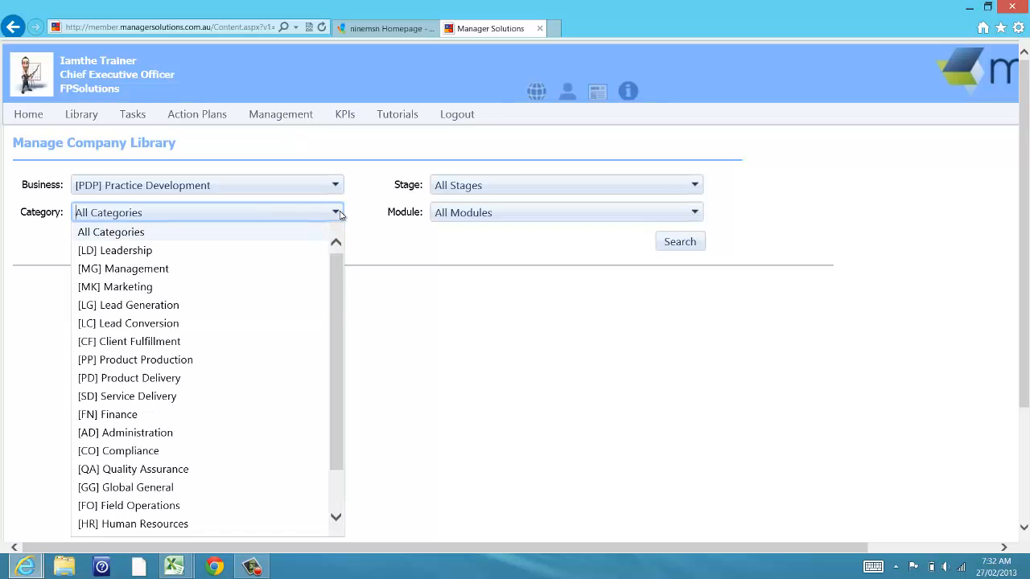
pyautogui.scroll(-1, 294, 232)
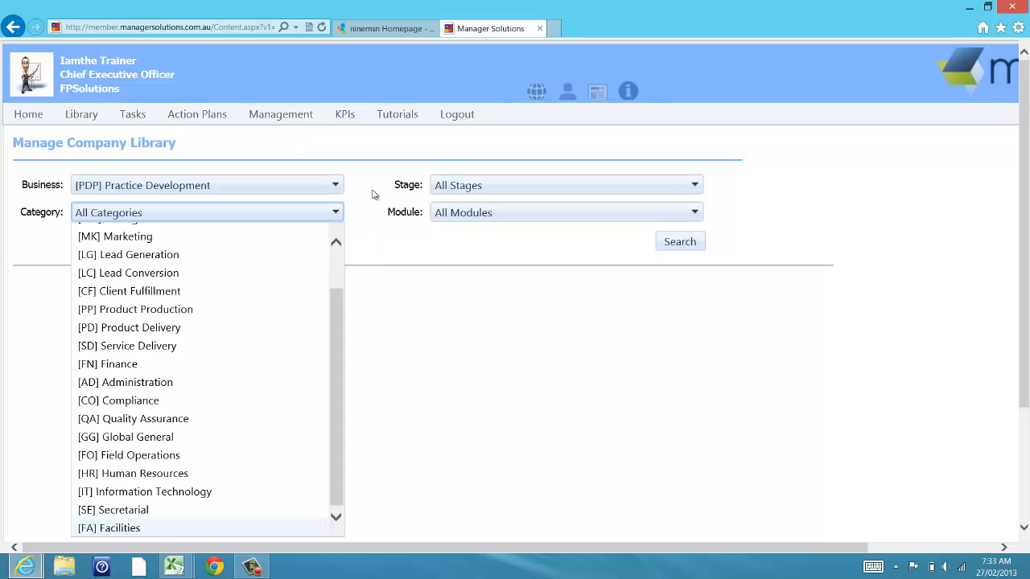
pyautogui.click(337, 243)
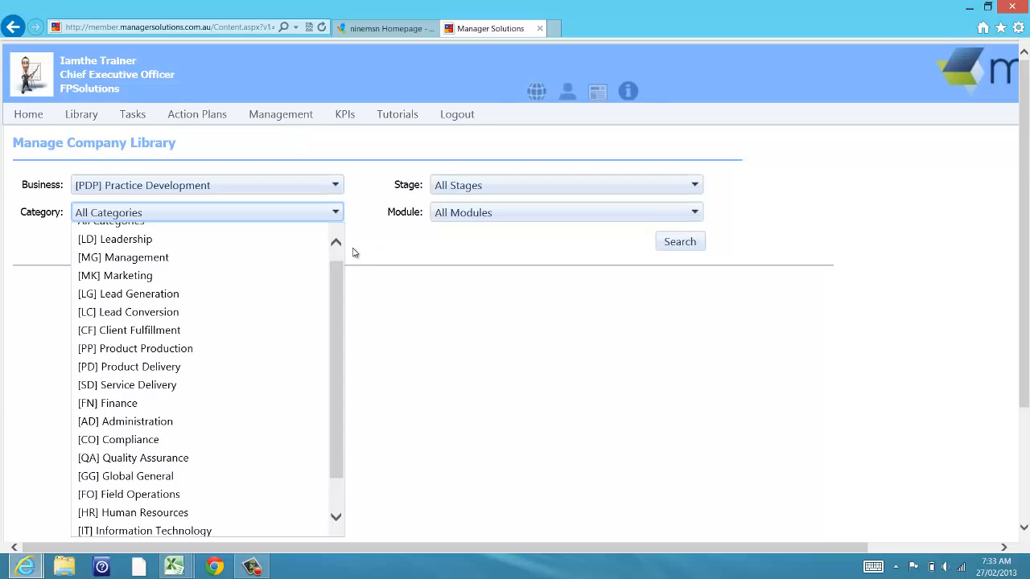
pyautogui.click(336, 244)
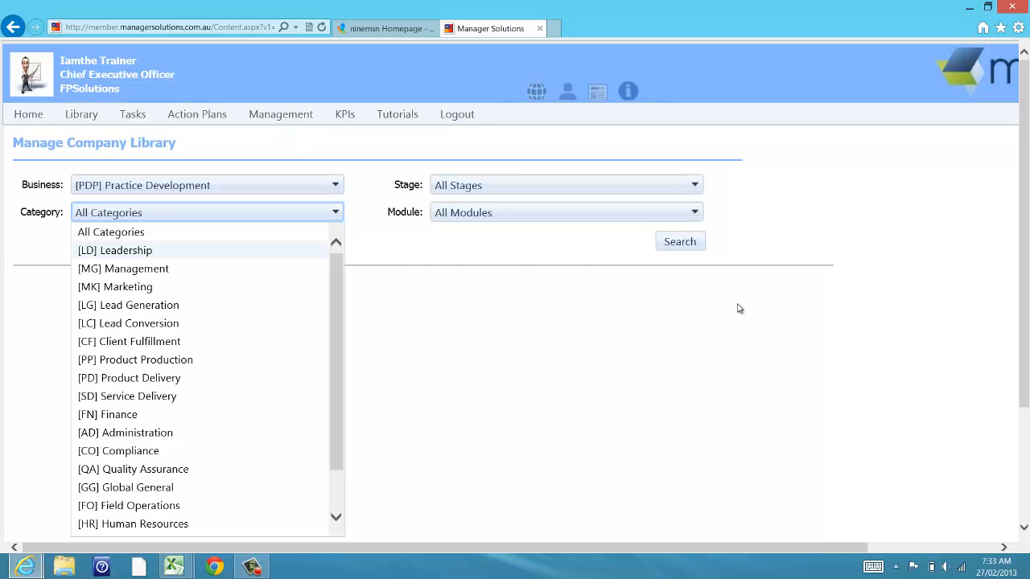
pyautogui.press('super+c')
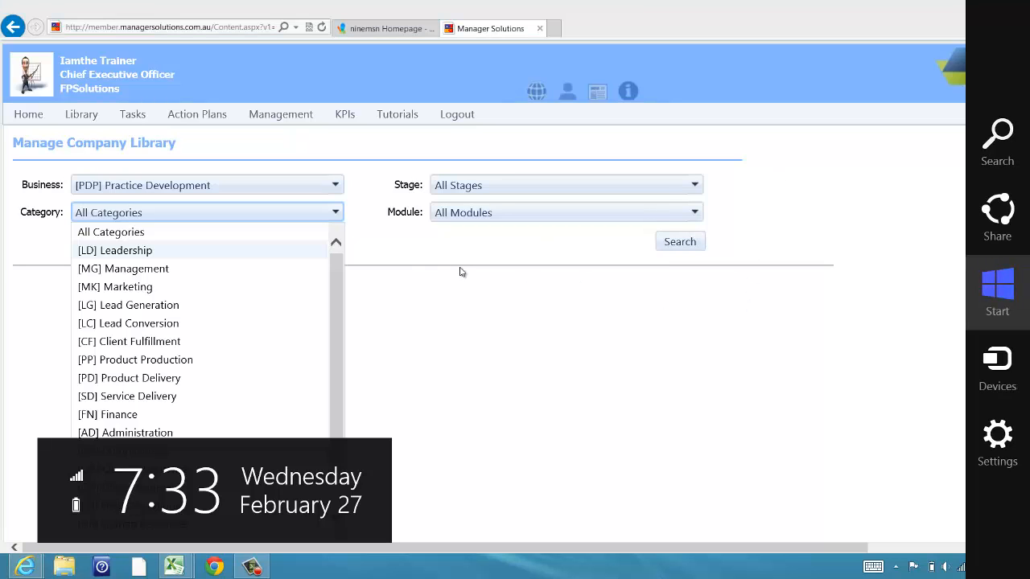
pyautogui.press('Escape')
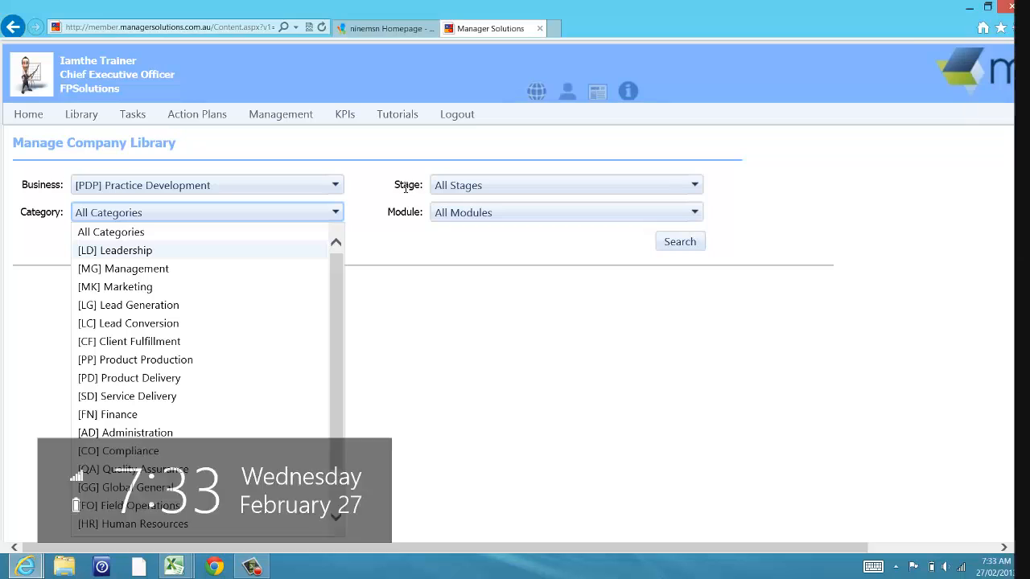
pyautogui.scroll(-3, 335, 185)
pyautogui.click(335, 185)
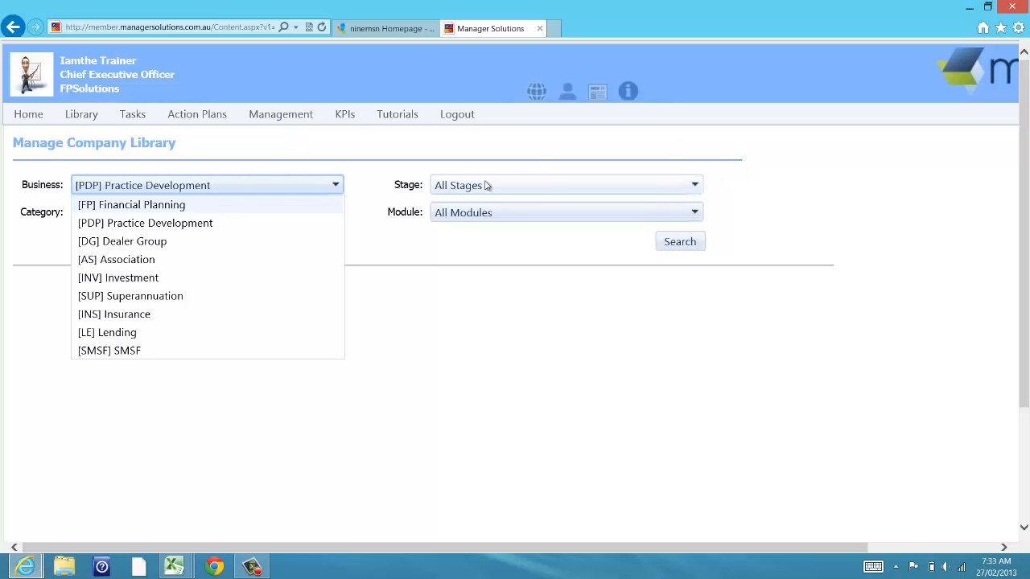
# Step: Set the business to [FP] Financial Planning and the stage to [S1] Build the Plan
pyautogui.click(191, 204)
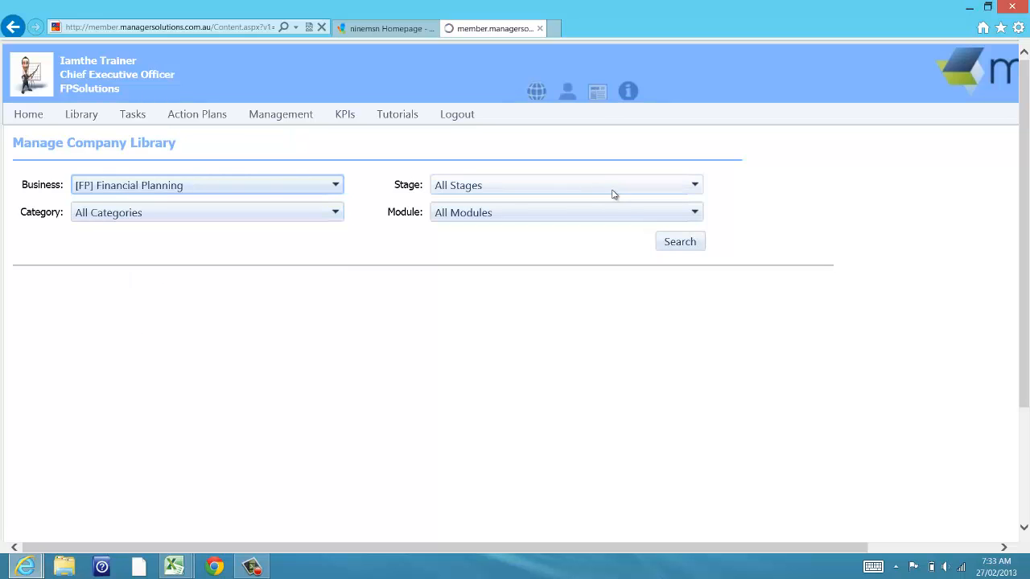
pyautogui.click(698, 190)
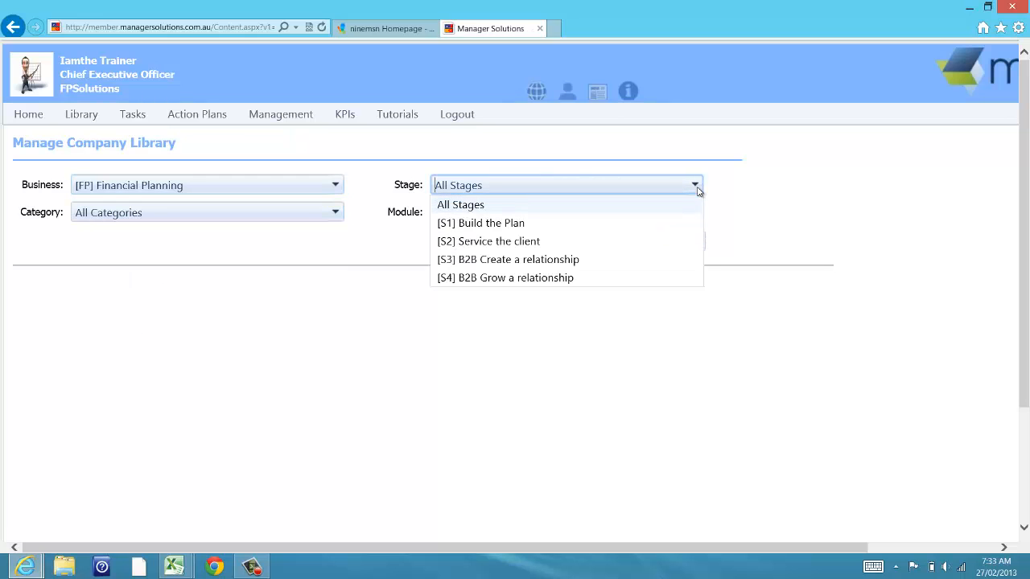
pyautogui.scroll(-1, 698, 192)
pyautogui.press('super+c')
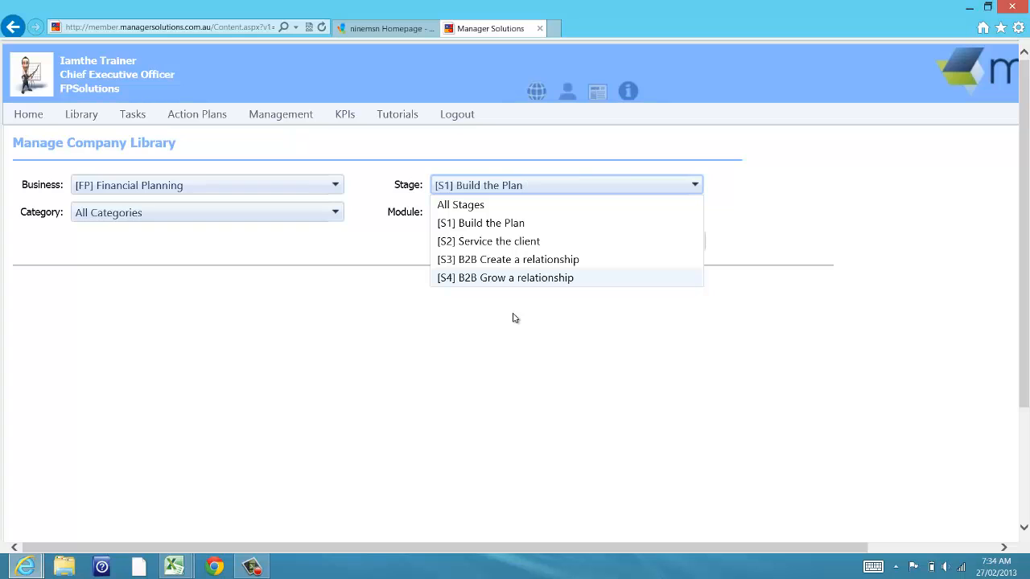
pyautogui.click(532, 225)
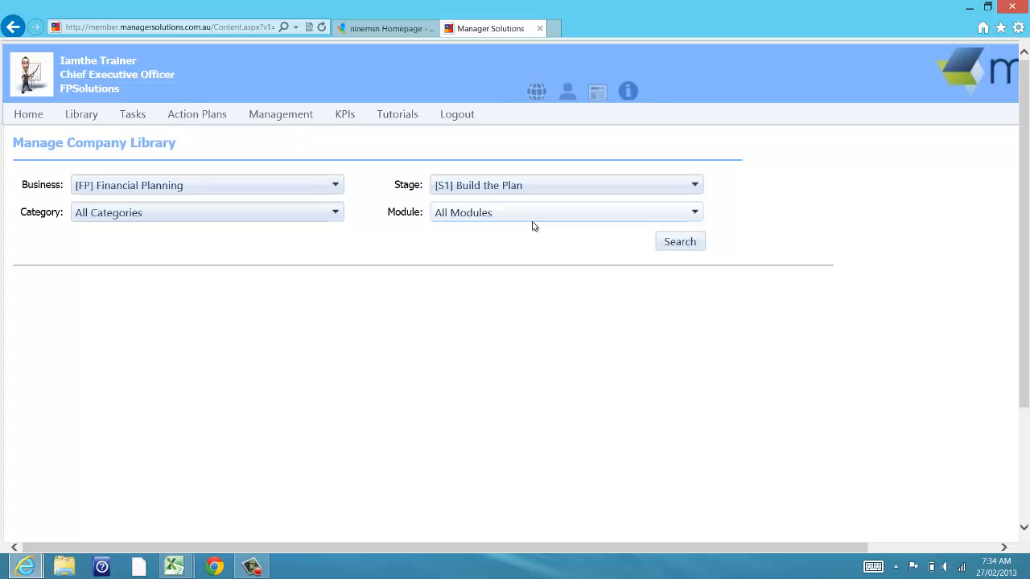
pyautogui.press('super+c')
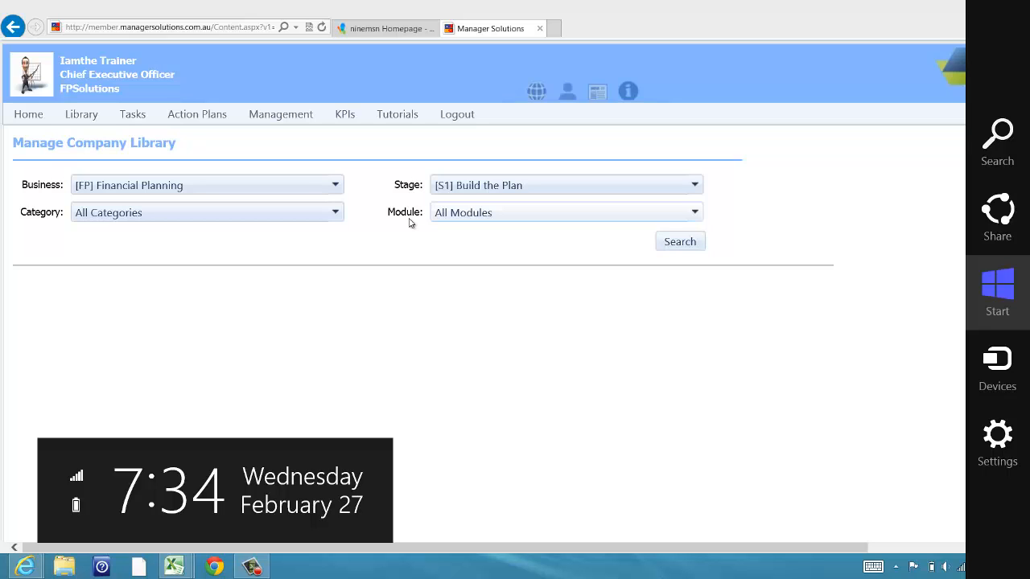
# Step: Choose [M01] Getting Started as the module filter
pyautogui.click(696, 212)
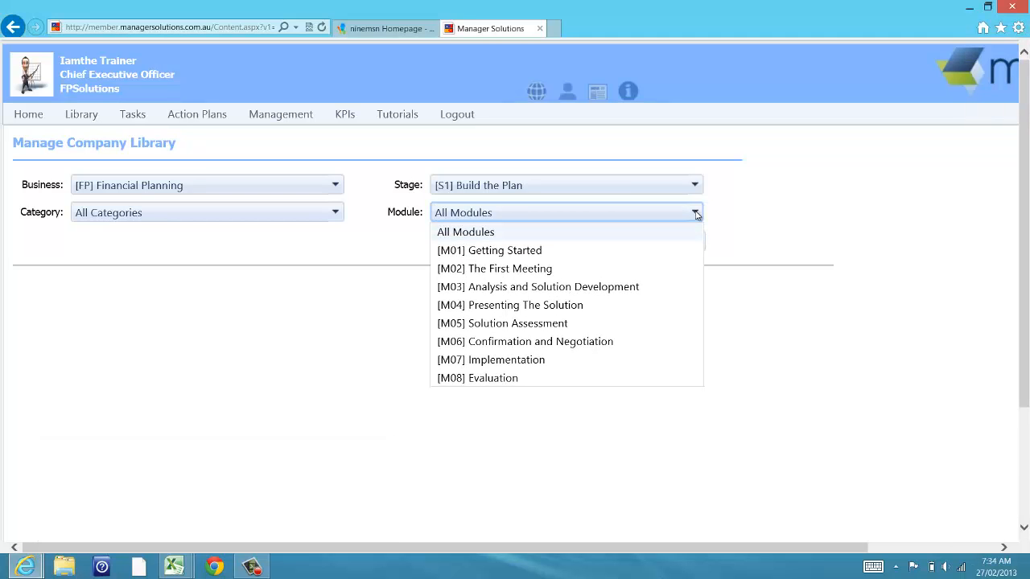
pyautogui.press('super+c')
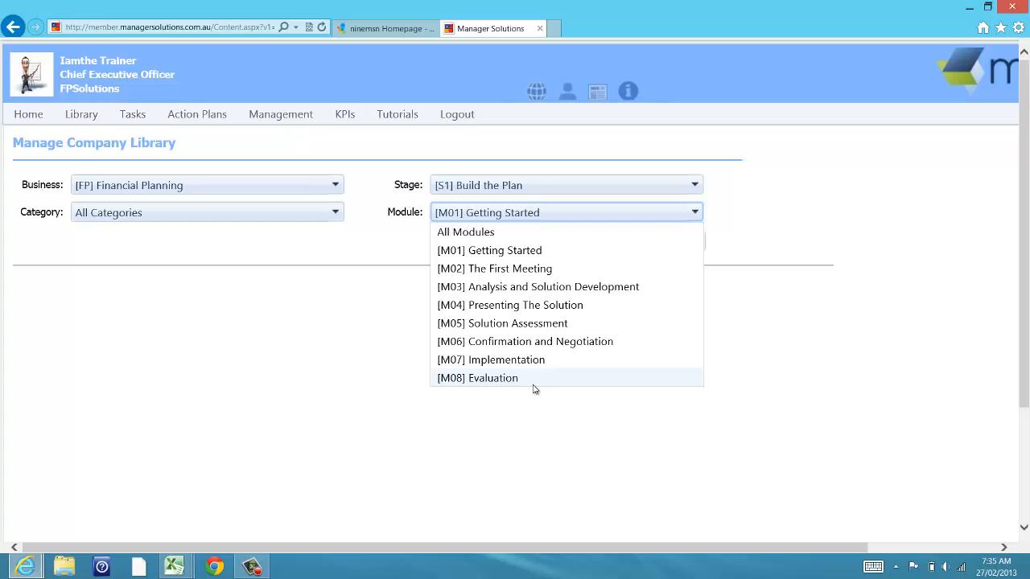
pyautogui.press('super+c')
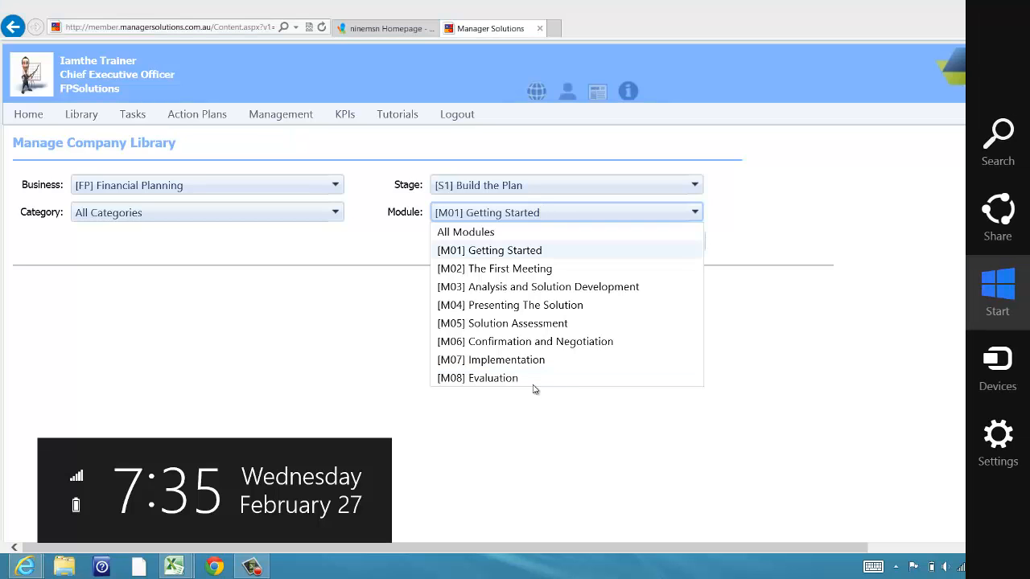
pyautogui.click(264, 330)
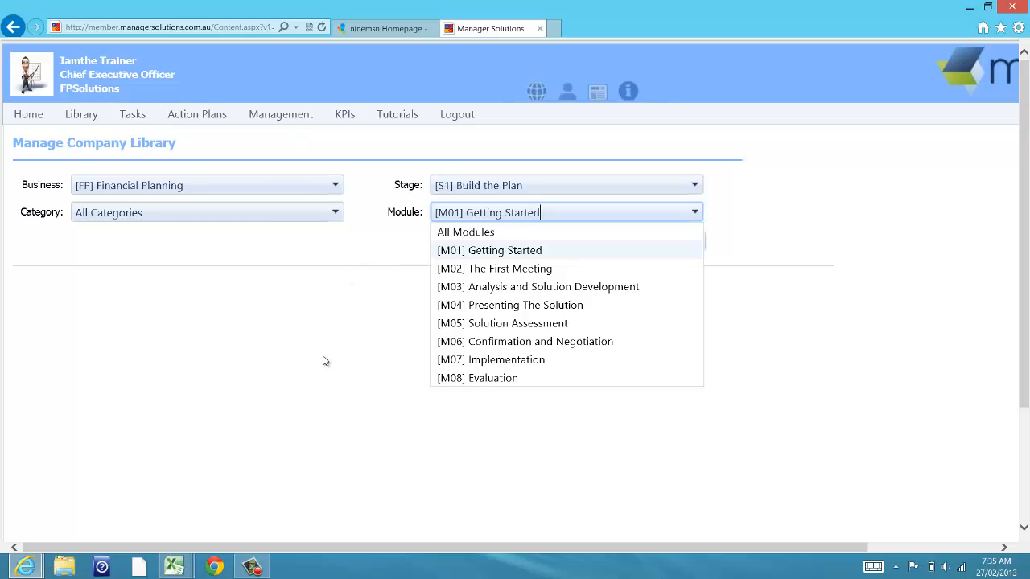
pyautogui.click(478, 256)
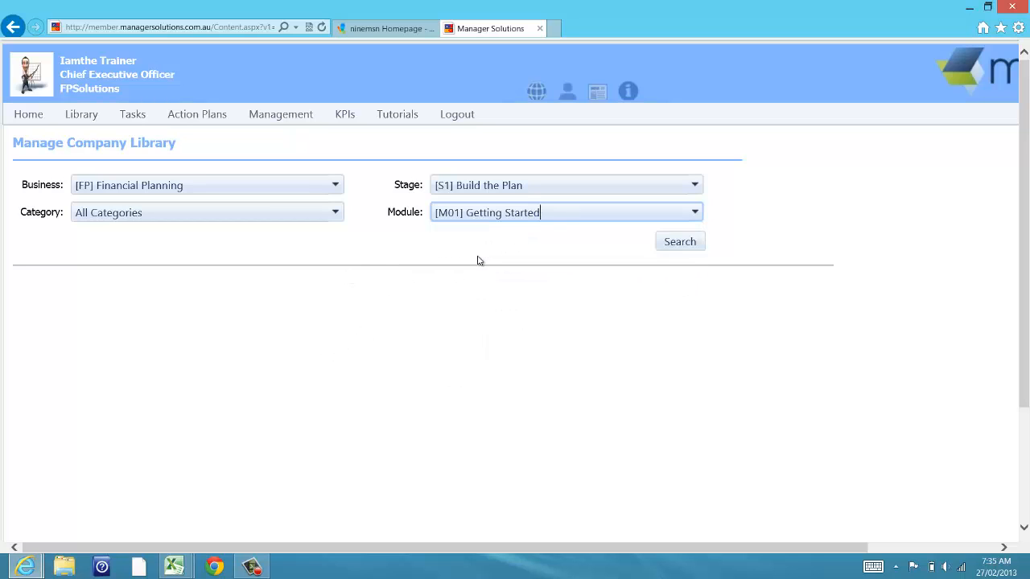
# Step: Search the library to list the four FP/S1/M01 documents
pyautogui.click(680, 242)
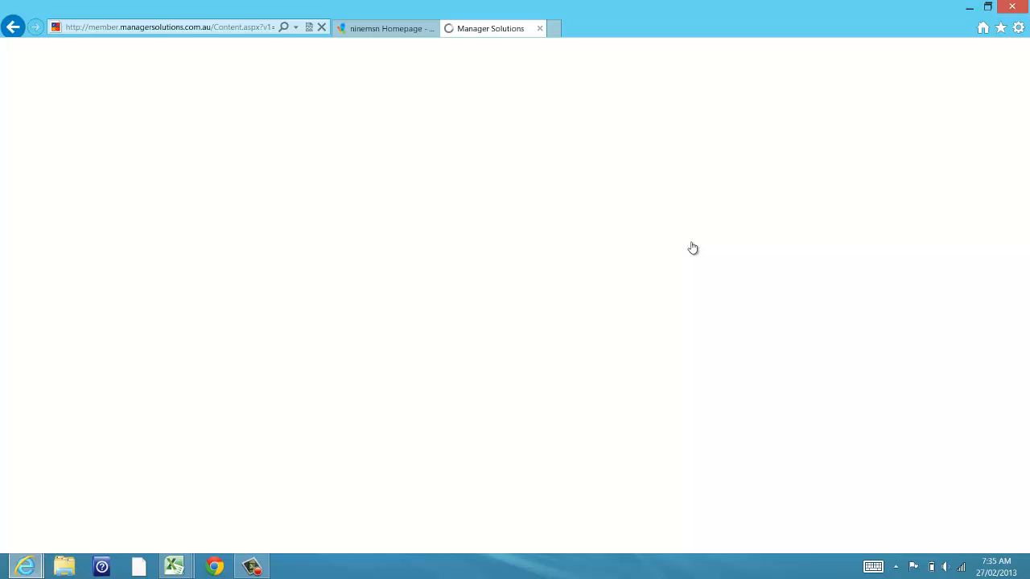
pyautogui.press('super+c')
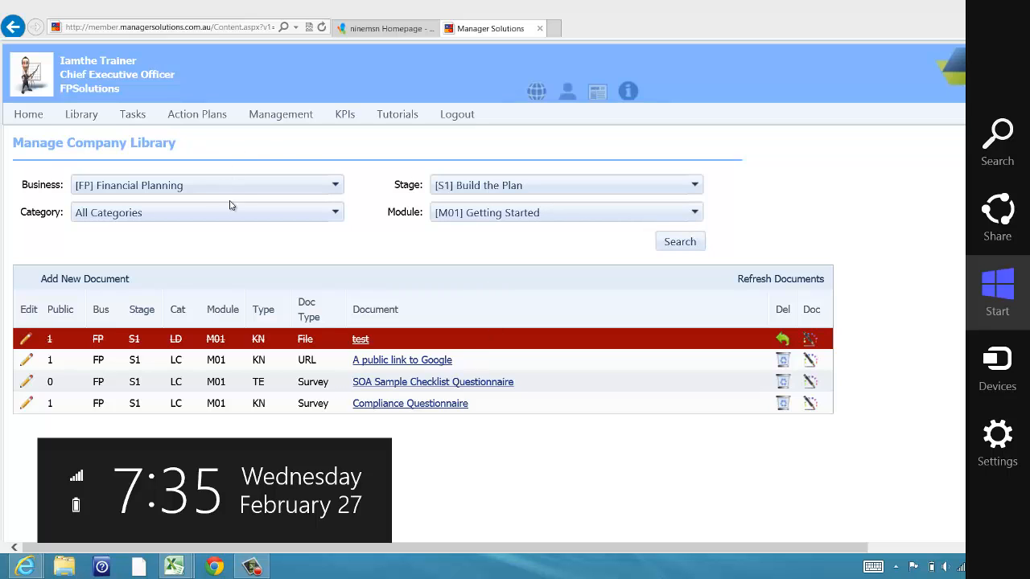
pyautogui.click(475, 239)
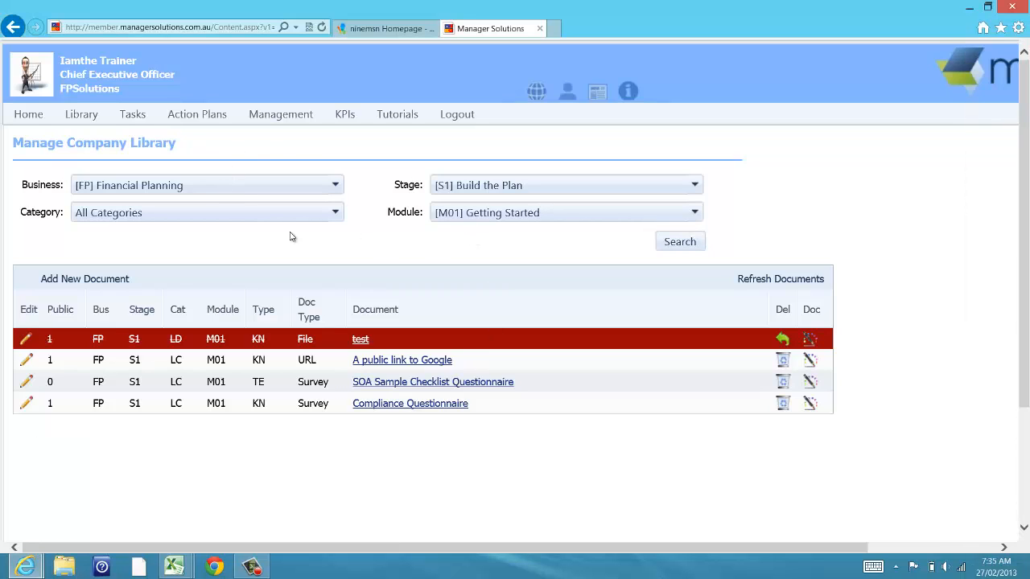
# Step: Start a new library document with file type [EX] Example
pyautogui.click(69, 281)
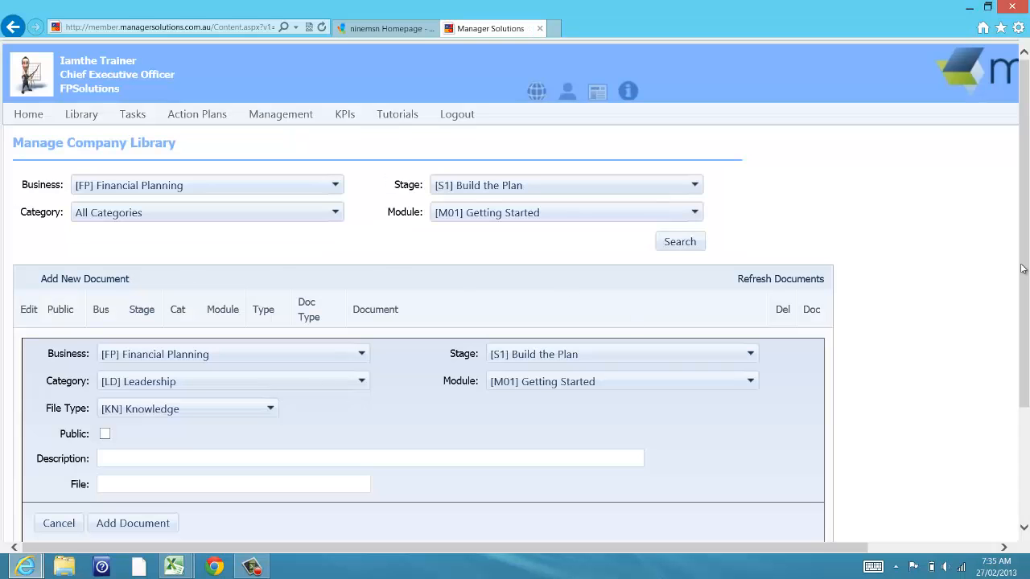
pyautogui.scroll(-3, 1023, 322)
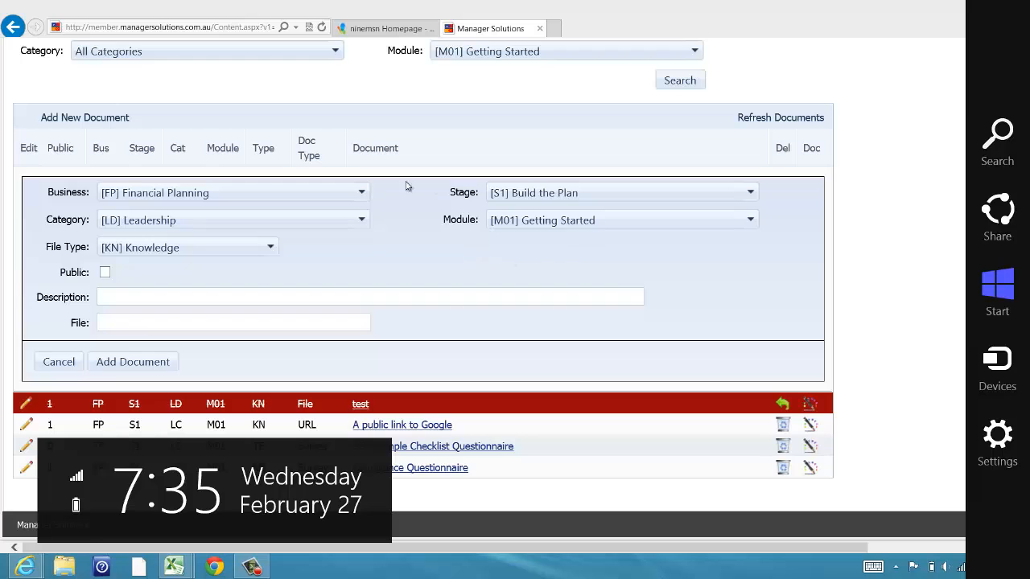
pyautogui.click(270, 248)
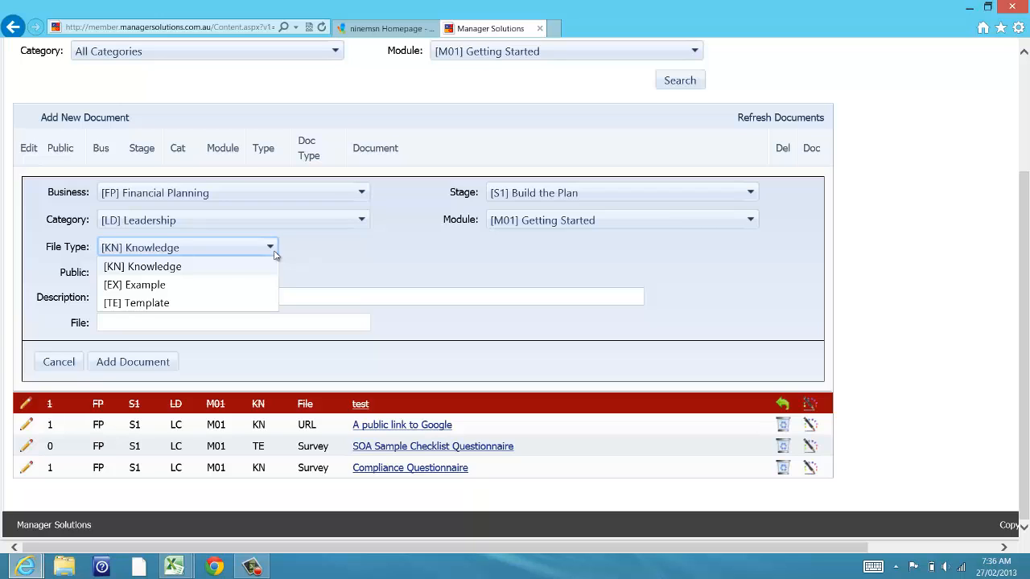
pyautogui.click(201, 270)
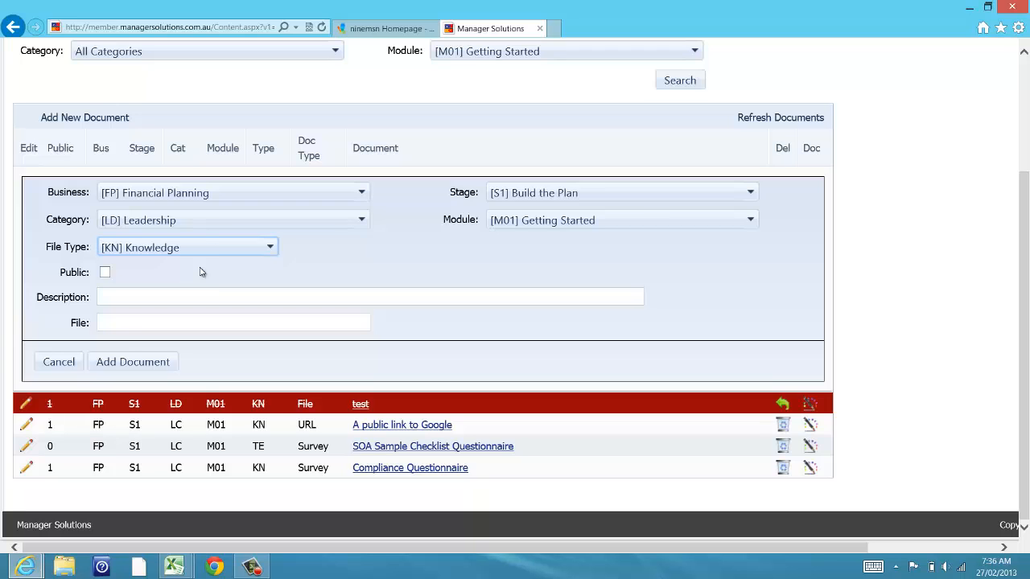
pyautogui.press('Up')
pyautogui.press('super+c')
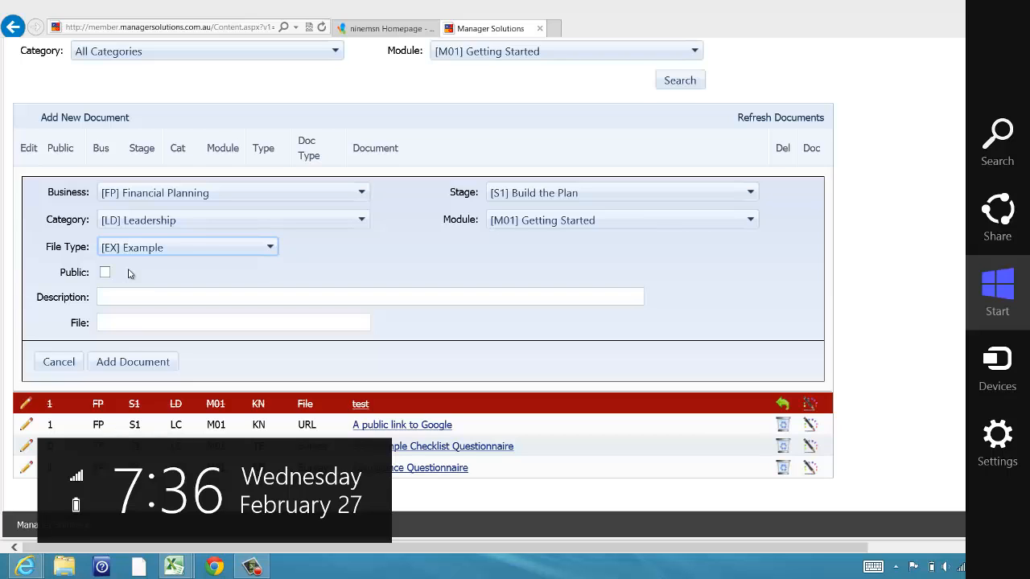
pyautogui.press('Escape')
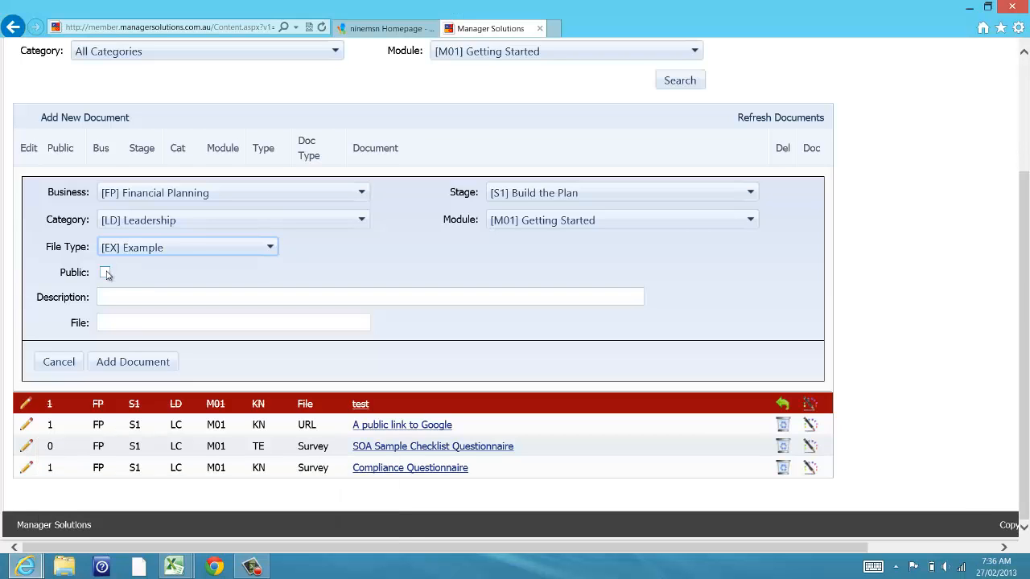
# Step: Mark the document Public and describe it as 'This is a sample document'
pyautogui.click(105, 274)
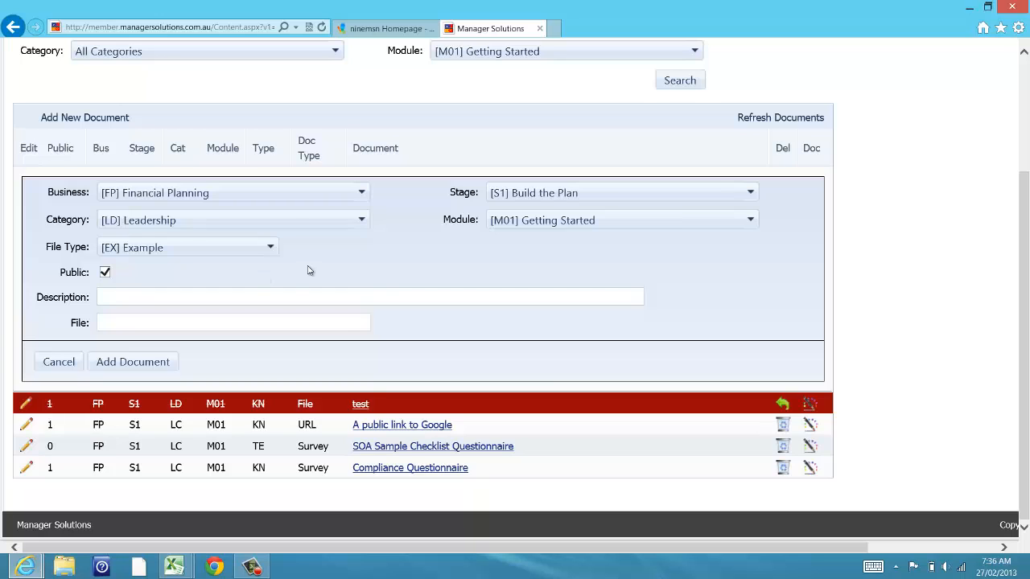
pyautogui.click(165, 297)
pyautogui.write('This is a sample document')
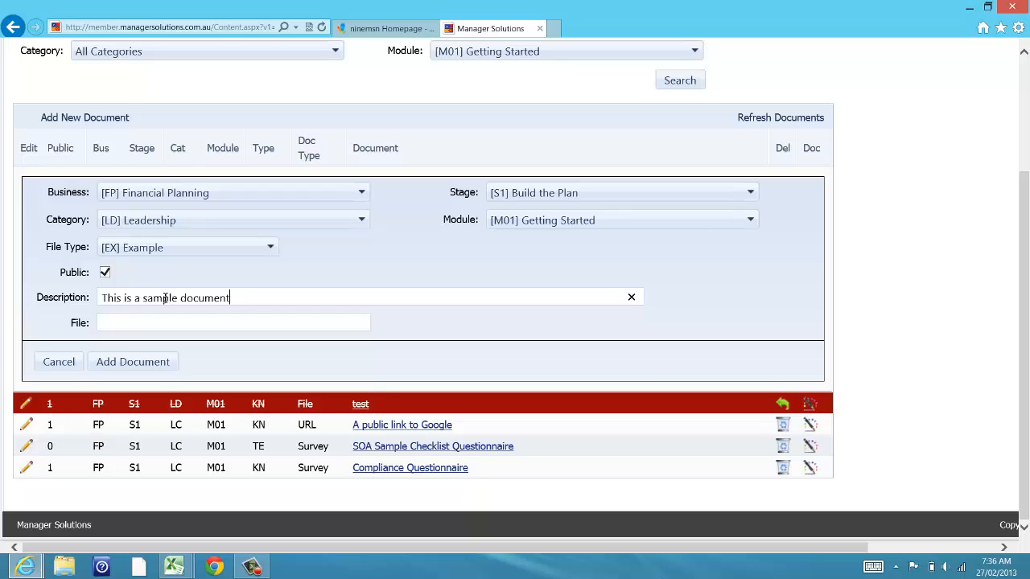
pyautogui.click(131, 362)
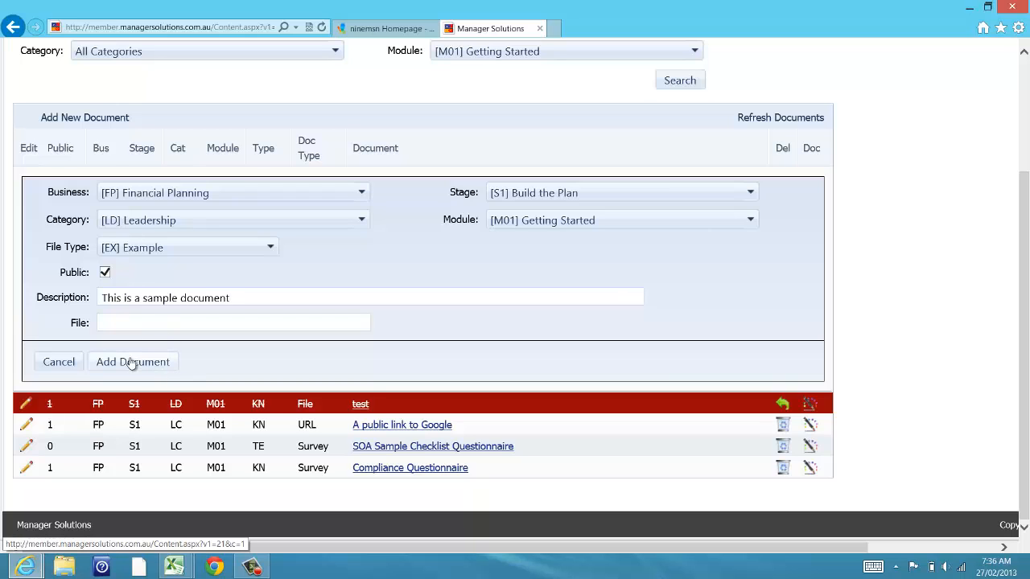
# Step: Add the document, then review its Entry Type options and close Doc settings unchanged
pyautogui.click(131, 363)
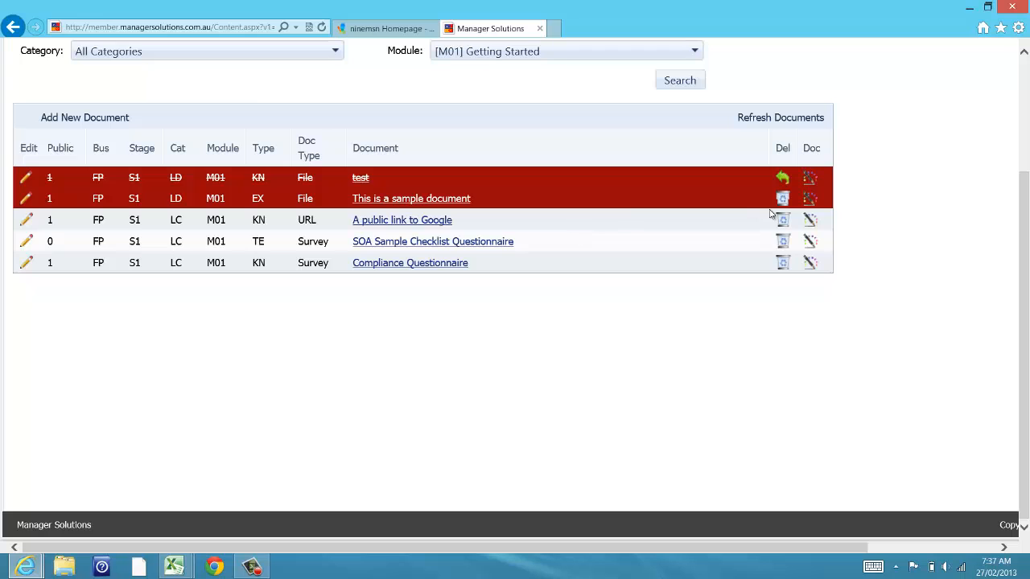
pyautogui.click(811, 203)
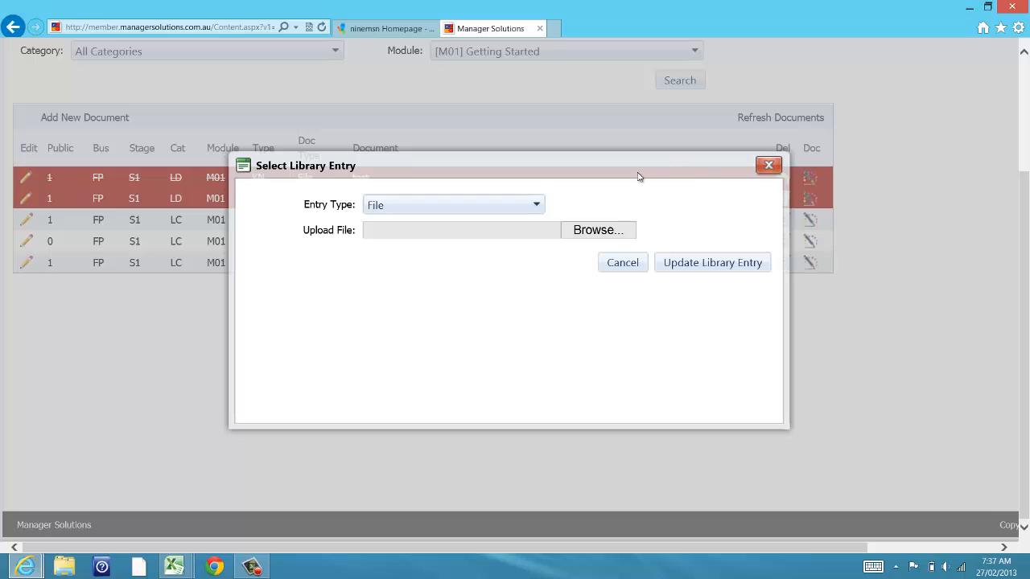
pyautogui.click(535, 205)
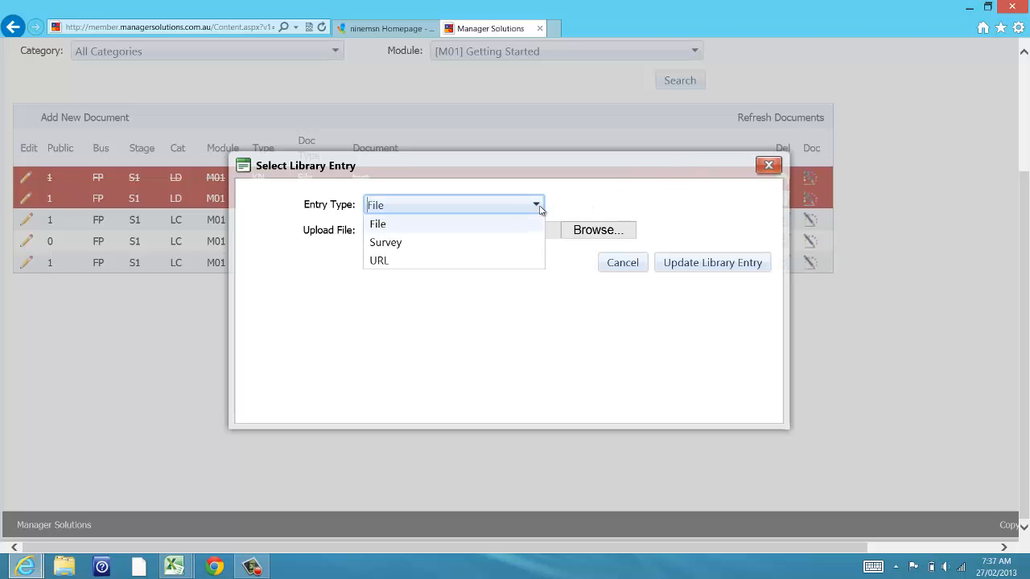
pyautogui.press('super+c')
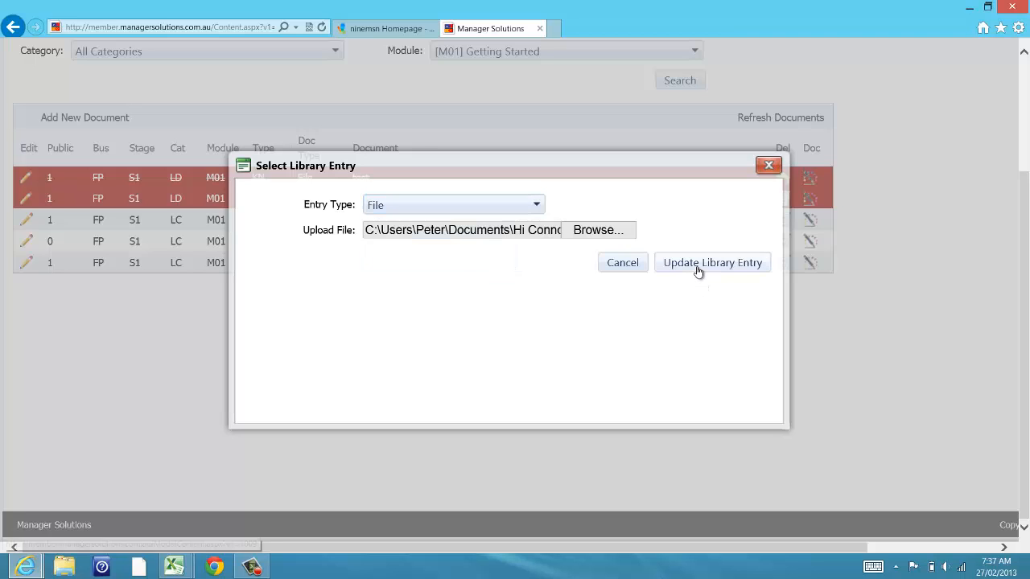
pyautogui.click(698, 264)
pyautogui.press('super+c')
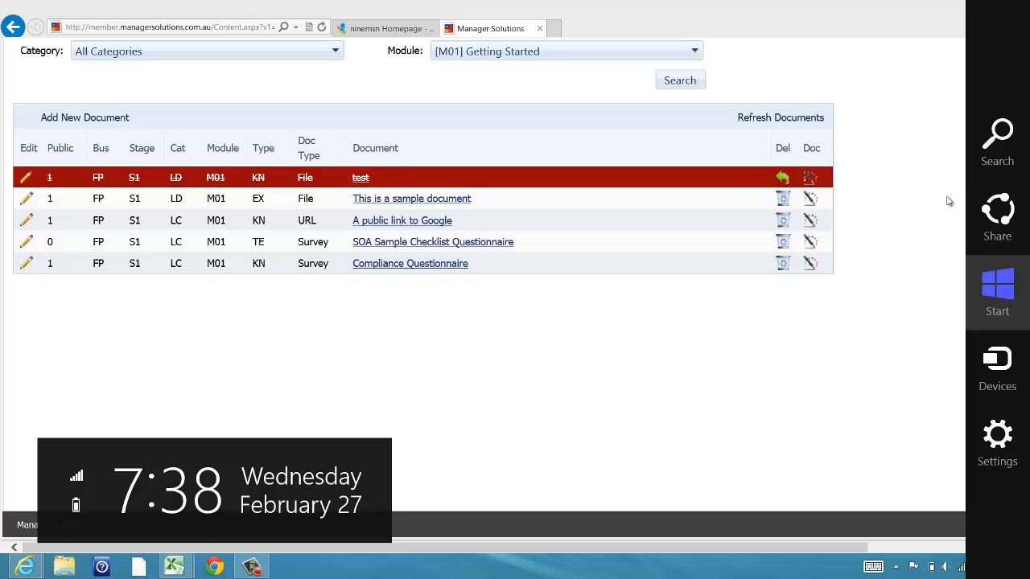
# Step: Deactivate 'This is a sample document' with Del and confirm with OK
pyautogui.click(784, 200)
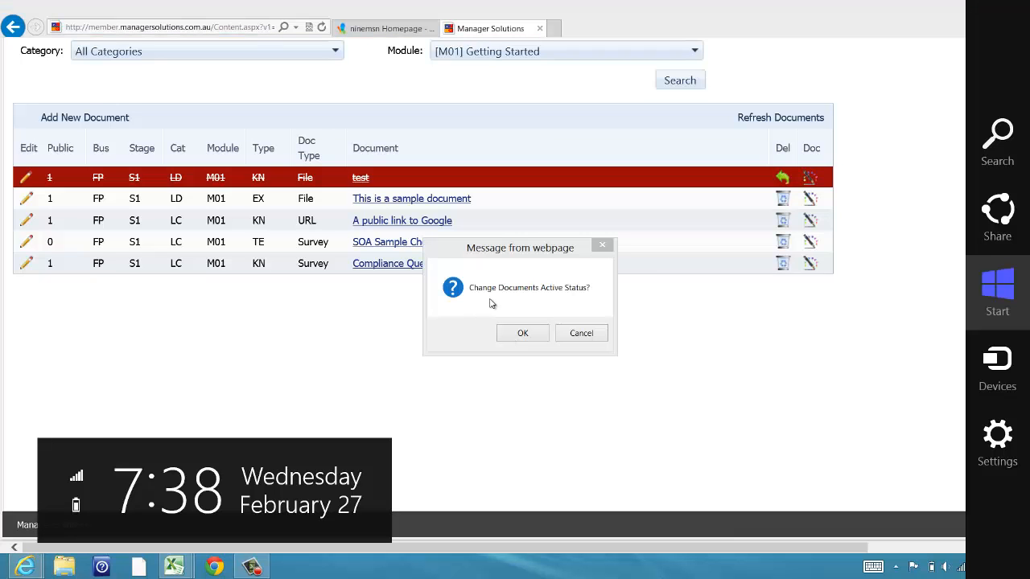
pyautogui.click(522, 333)
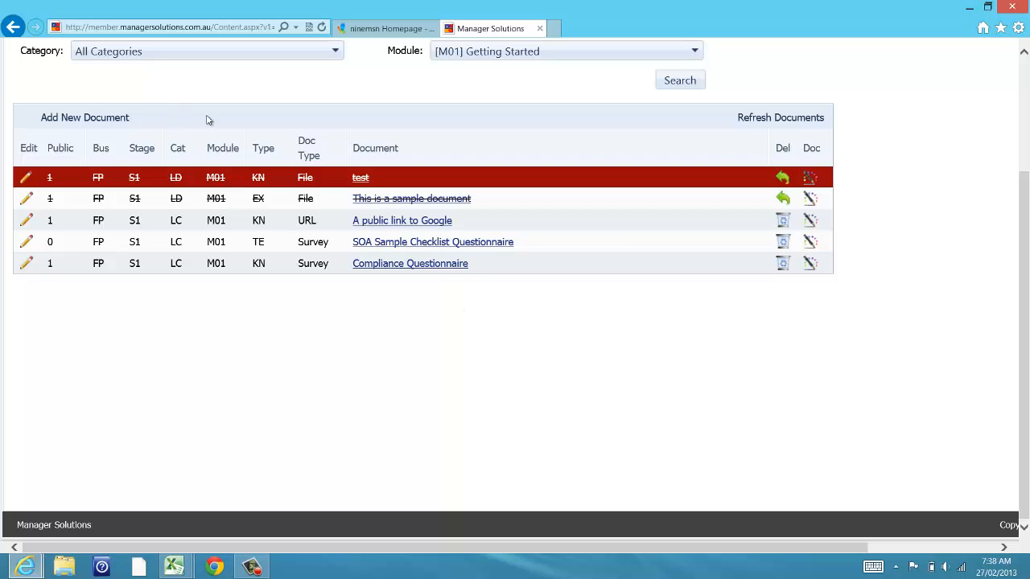
pyautogui.scroll(2, 227, 130)
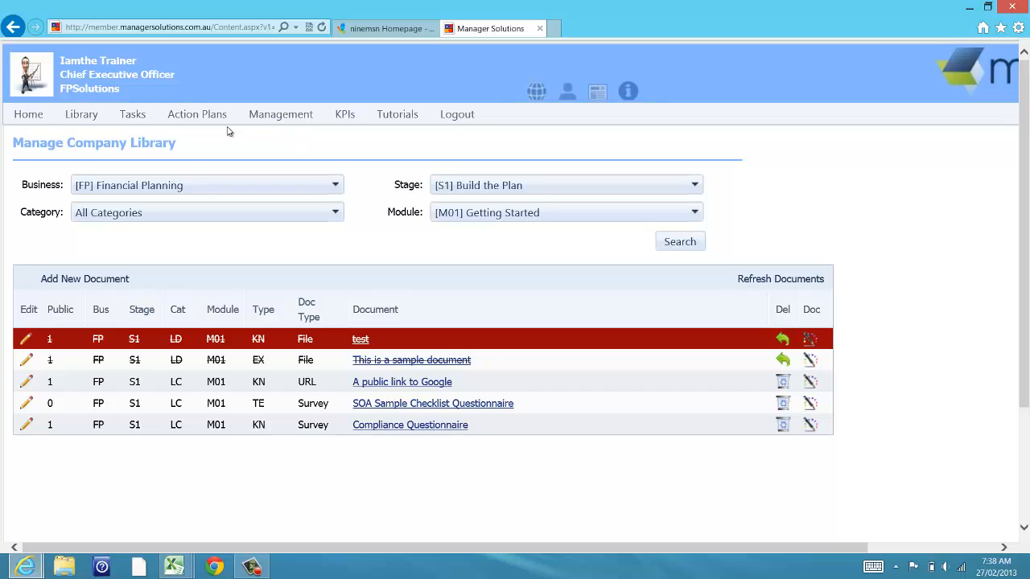